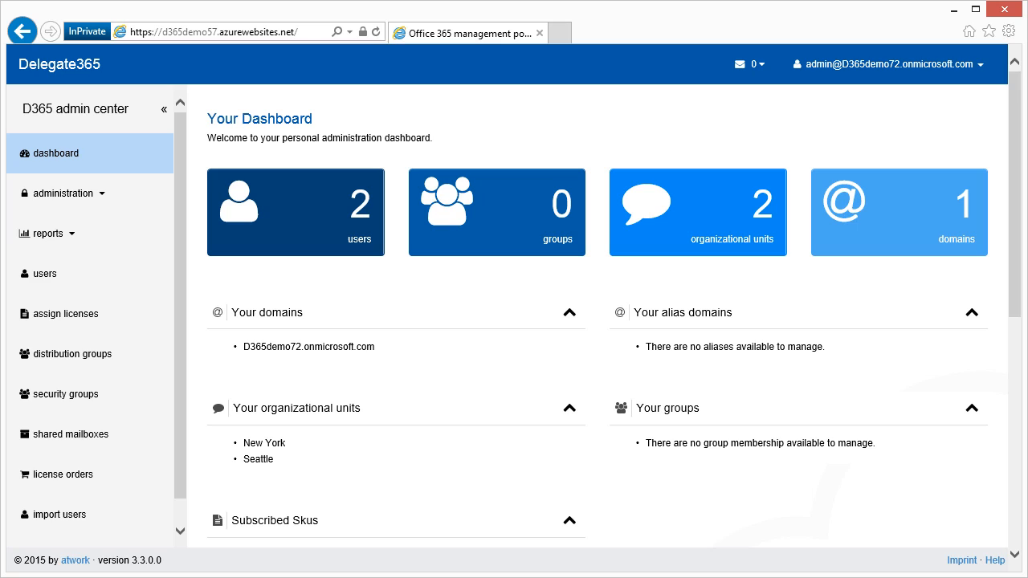
Filter the users without an organizational unit by "user f" and assign User Five and User Four to the Seattle OU.
{"action": "left_click", "coordinate": [129, 195]}
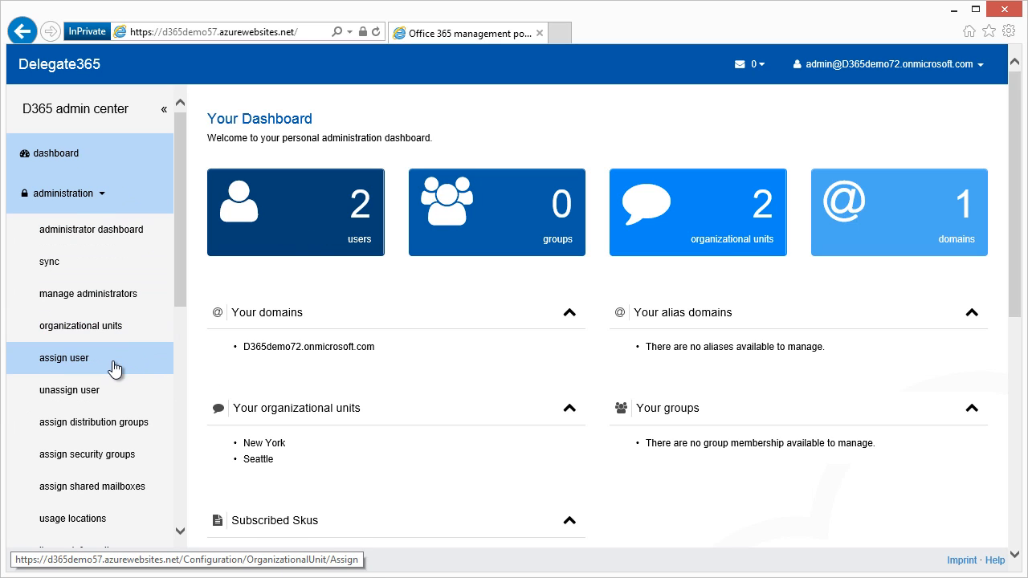
{"action": "left_click", "coordinate": [113, 368]}
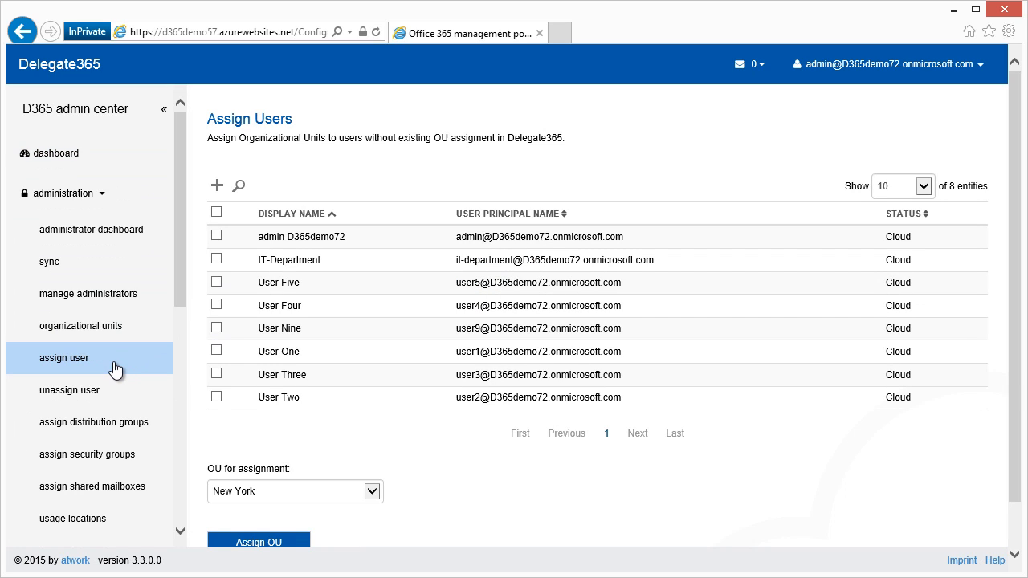
{"action": "left_click", "coordinate": [240, 193]}
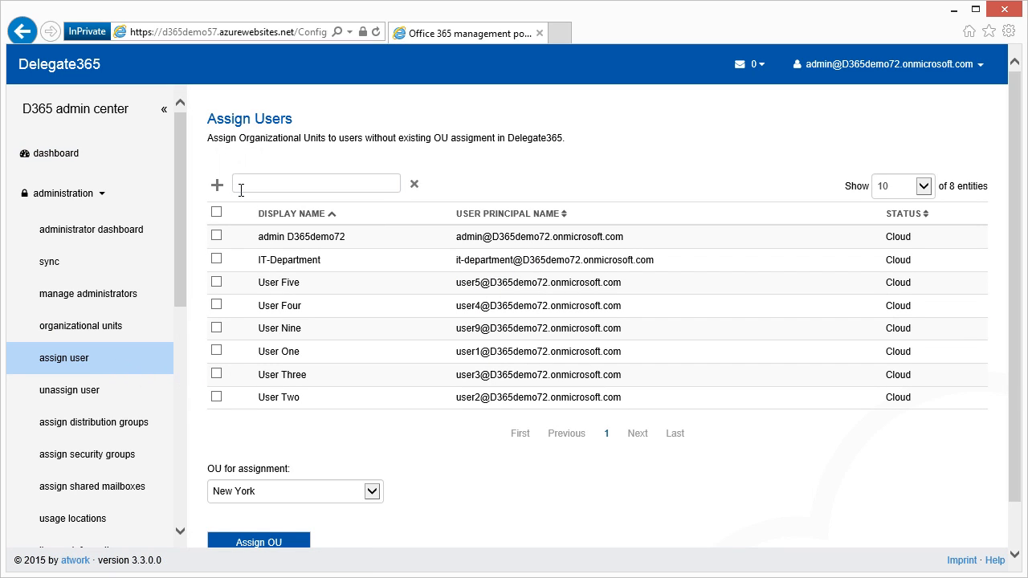
{"action": "type", "text": "user f"}
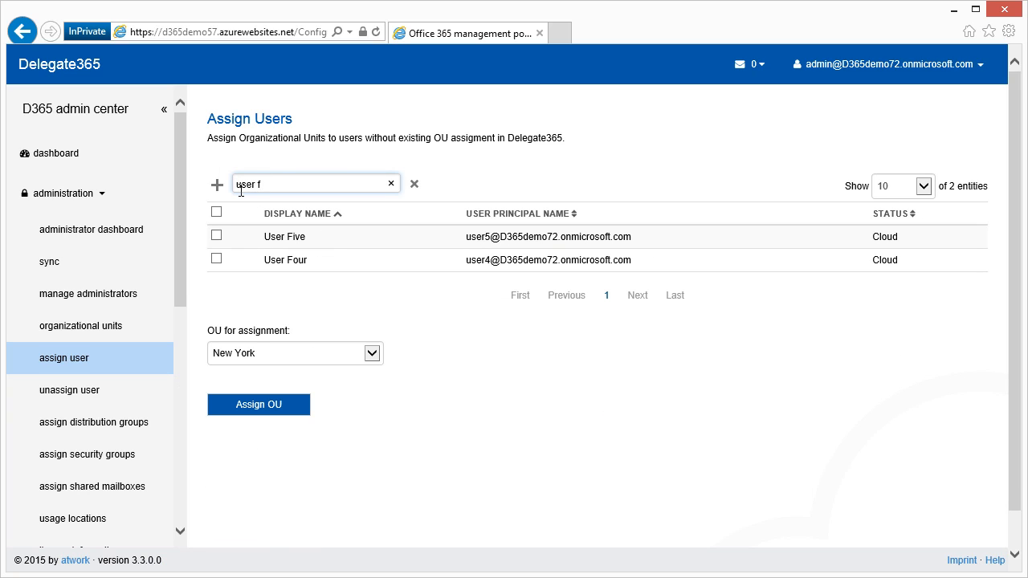
{"action": "left_click", "coordinate": [217, 235]}
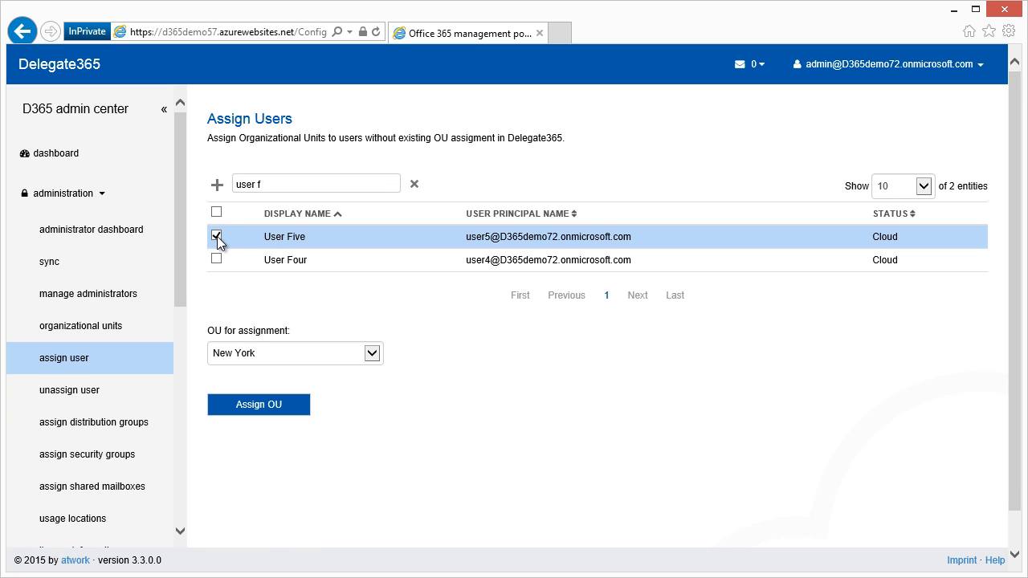
{"action": "left_click", "coordinate": [216, 212]}
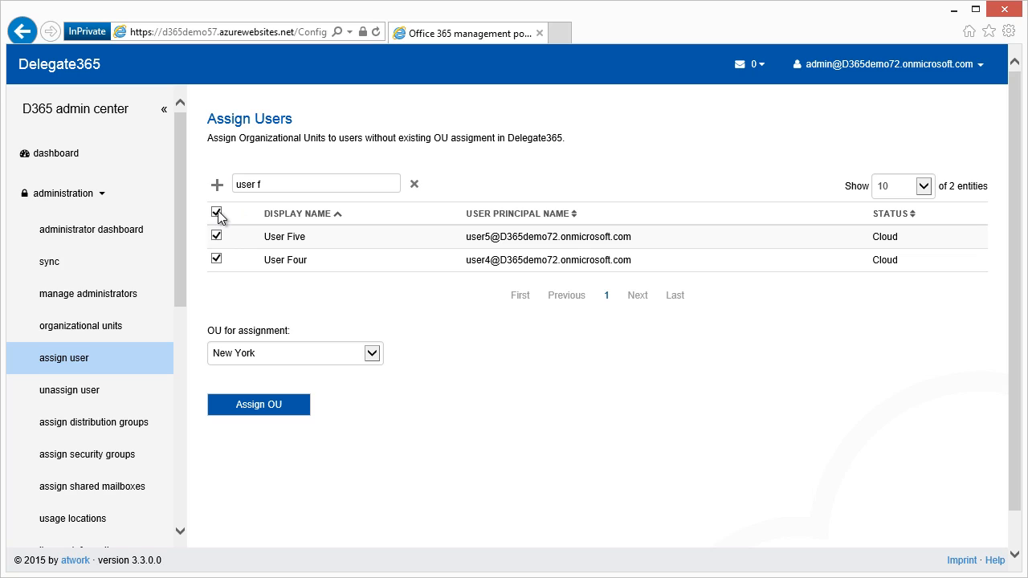
{"action": "left_click", "coordinate": [370, 355]}
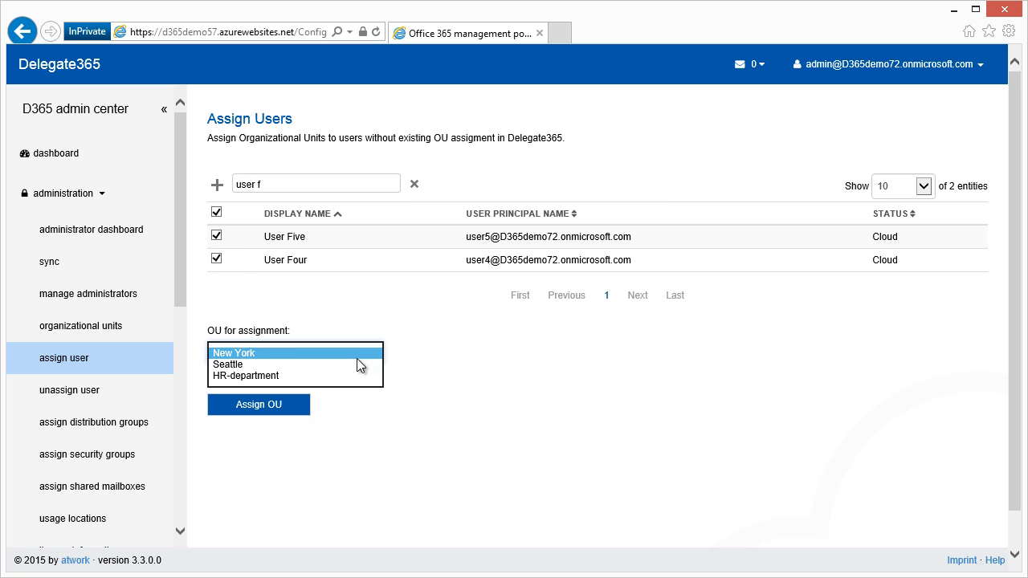
{"action": "left_click", "coordinate": [339, 365]}
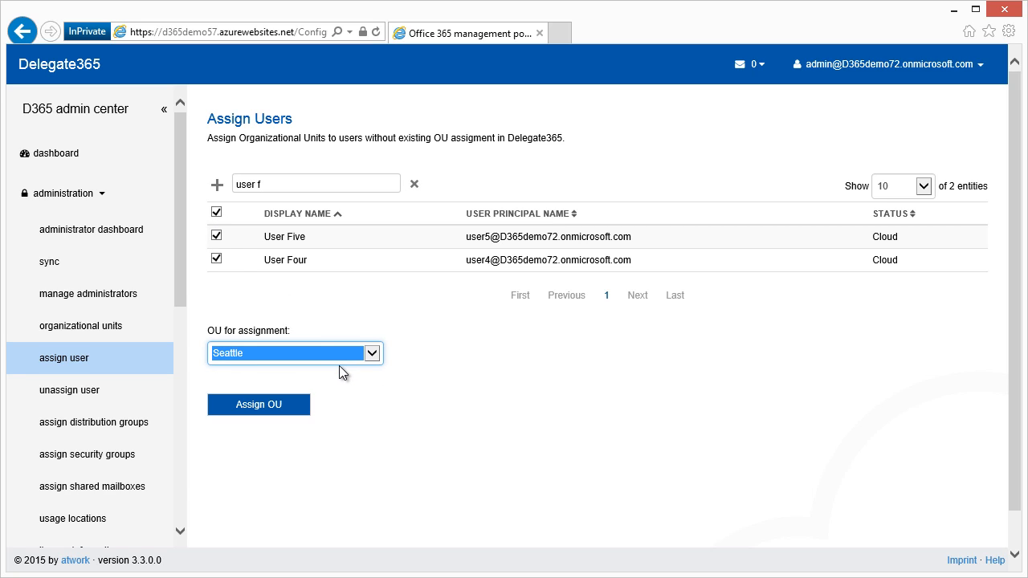
{"action": "left_click", "coordinate": [301, 412]}
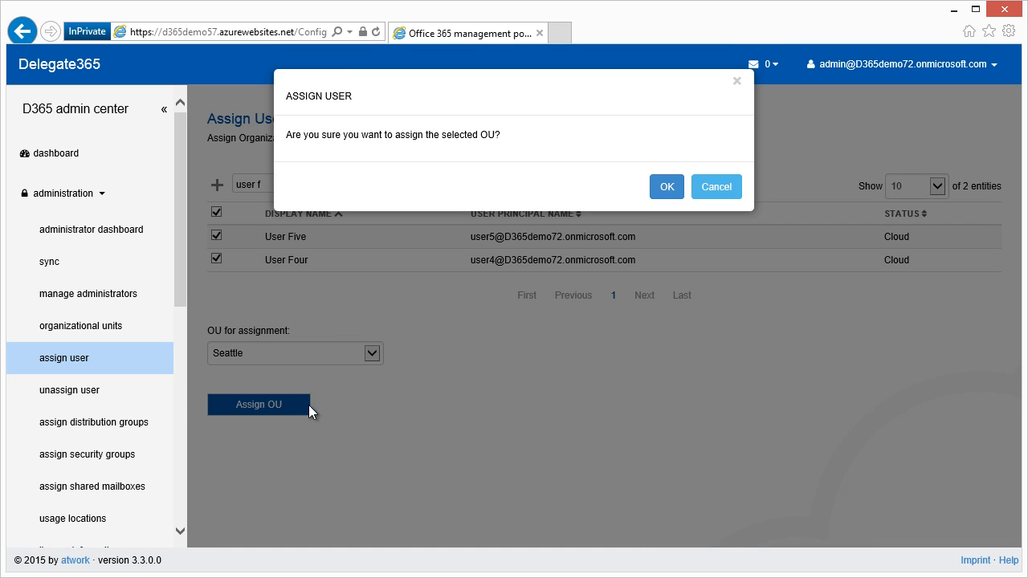
{"action": "left_click", "coordinate": [659, 199]}
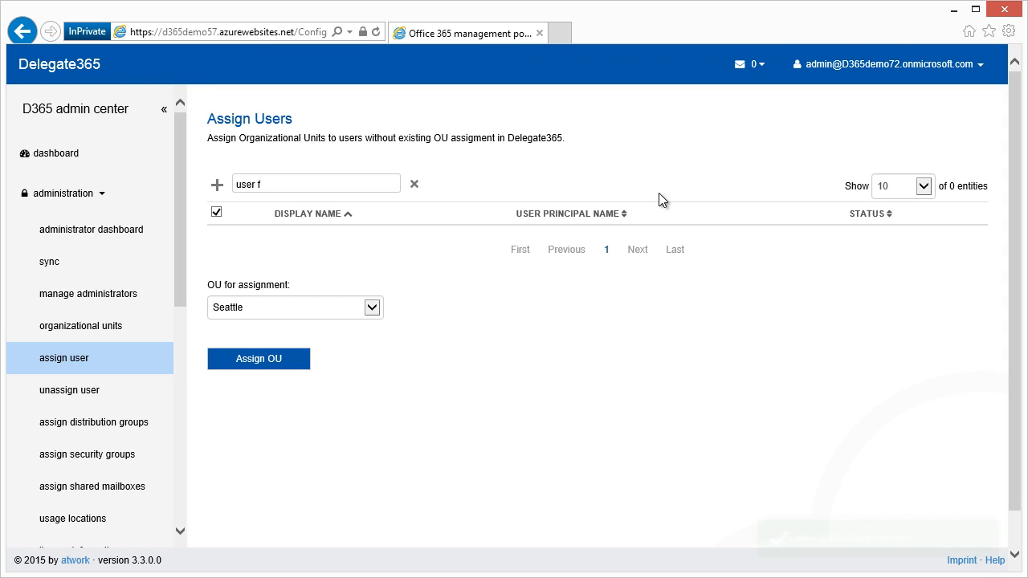
Clear the user filter and open the list of managed users to check their organizational units.
{"action": "left_click", "coordinate": [415, 185]}
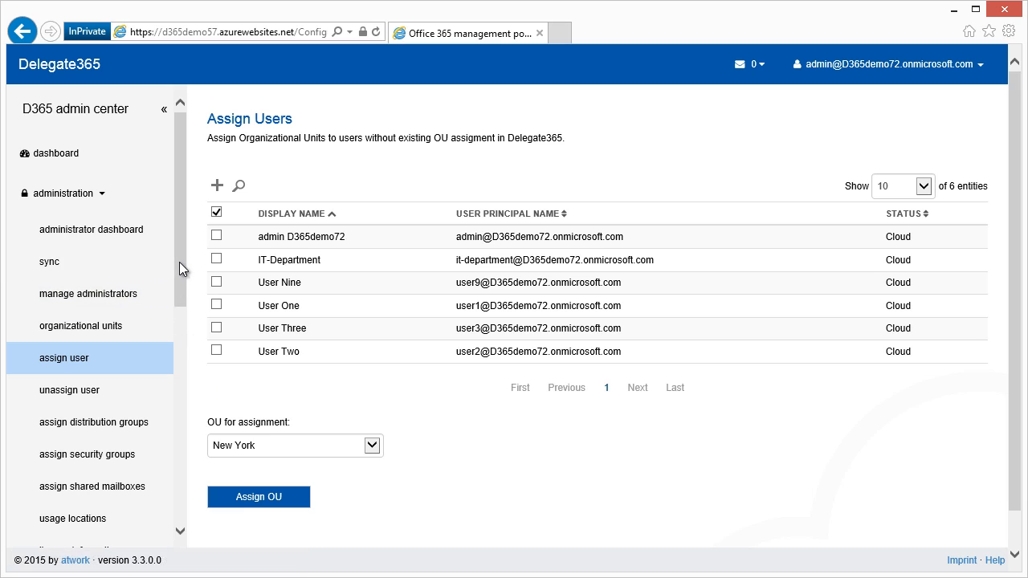
{"action": "left_click", "coordinate": [127, 199]}
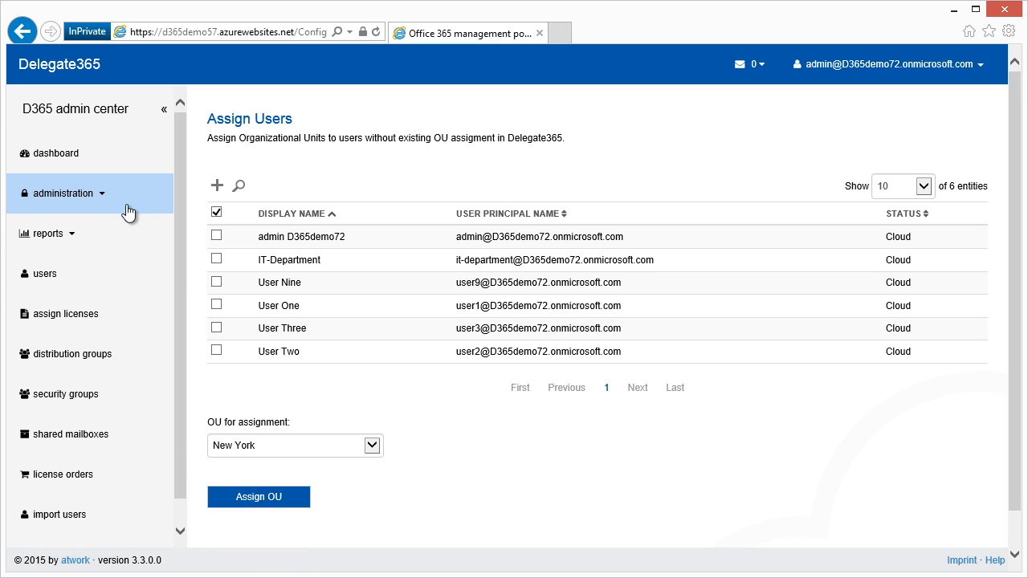
{"action": "left_click", "coordinate": [120, 283]}
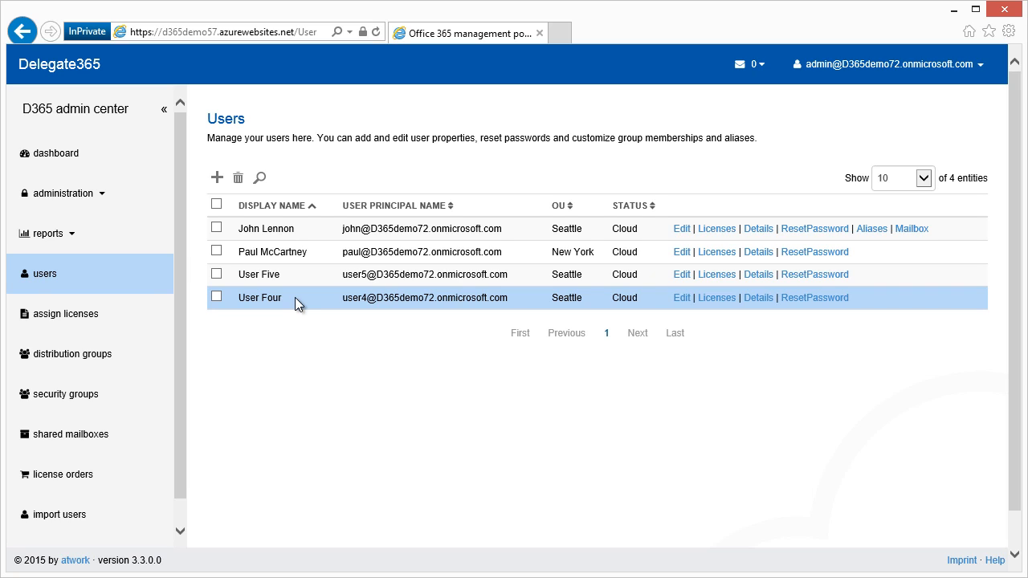
Unassign User Four from its organizational unit, and reopen the list of users available for OU assignment.
{"action": "left_click", "coordinate": [127, 197]}
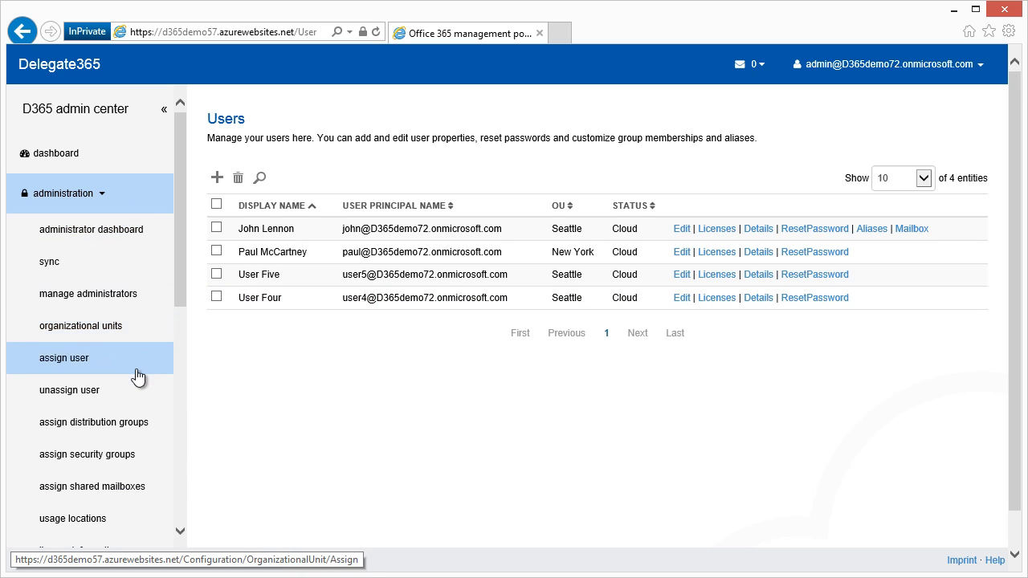
{"action": "left_click", "coordinate": [134, 393]}
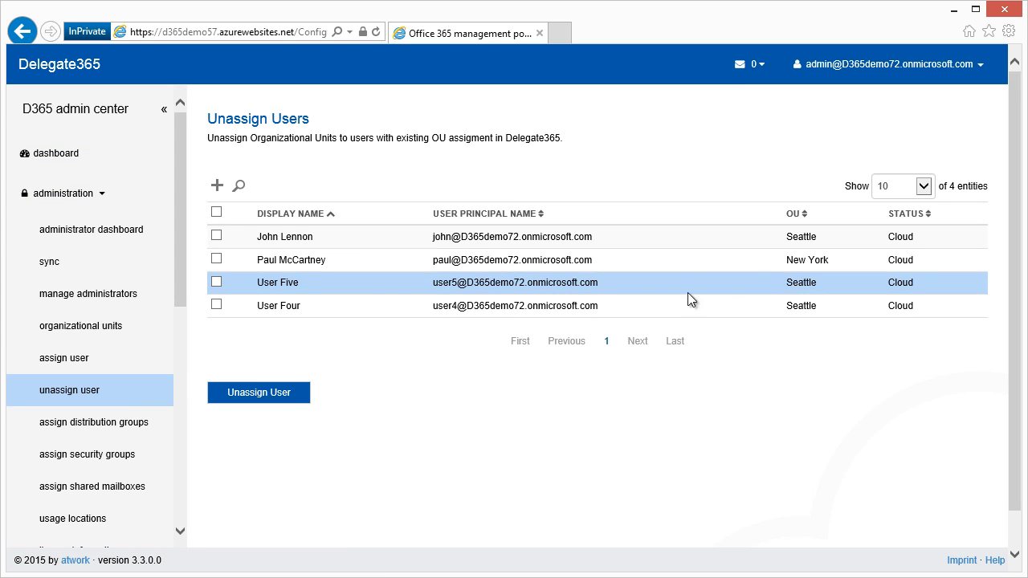
{"action": "left_click", "coordinate": [217, 304]}
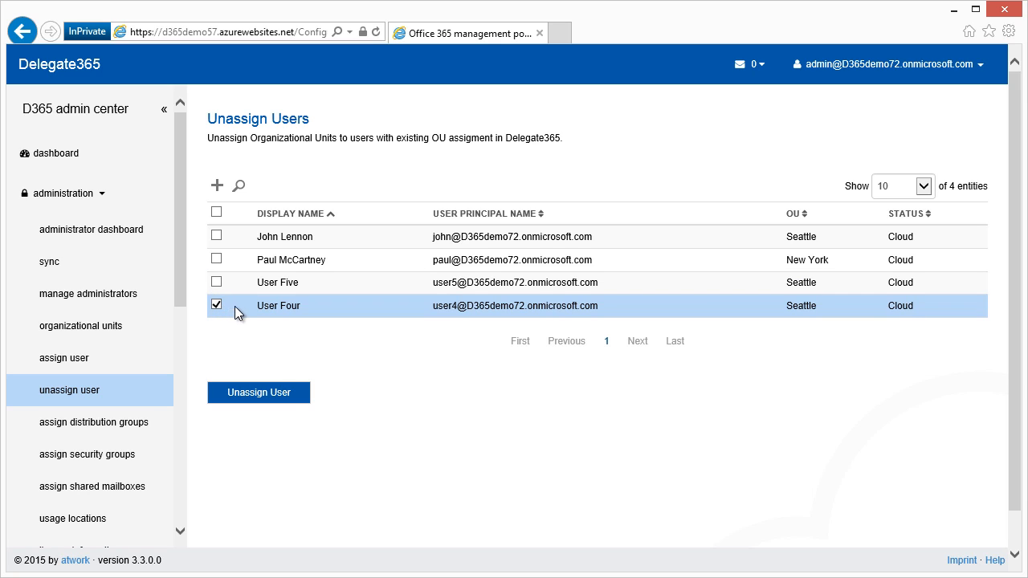
{"action": "left_click", "coordinate": [296, 399]}
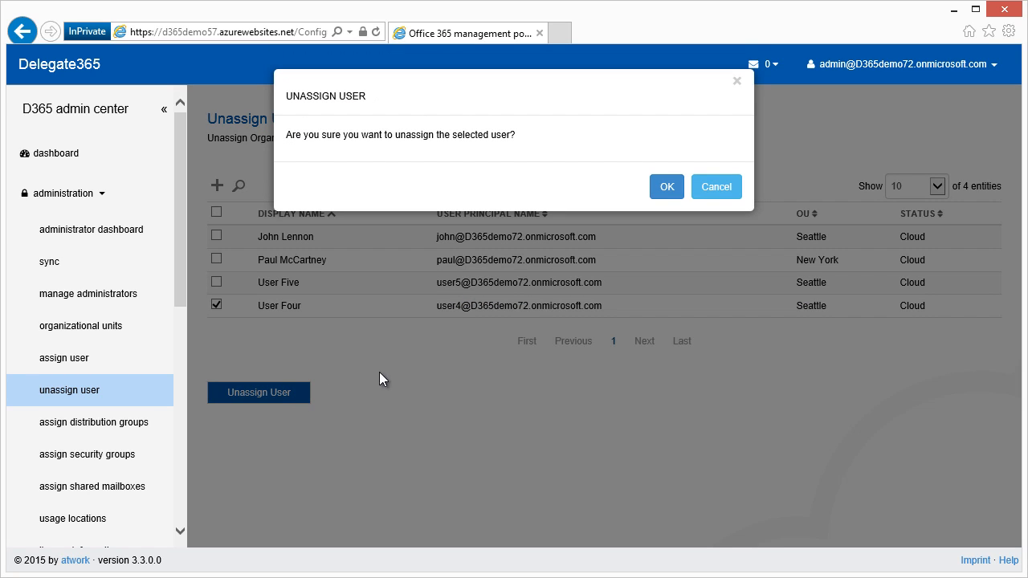
{"action": "left_click", "coordinate": [666, 187]}
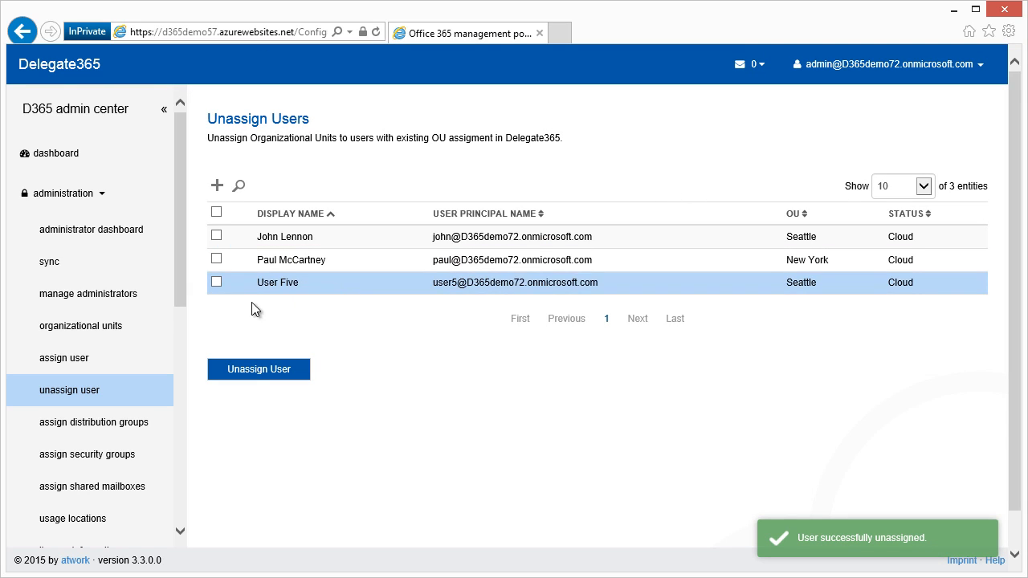
{"action": "left_click", "coordinate": [108, 358]}
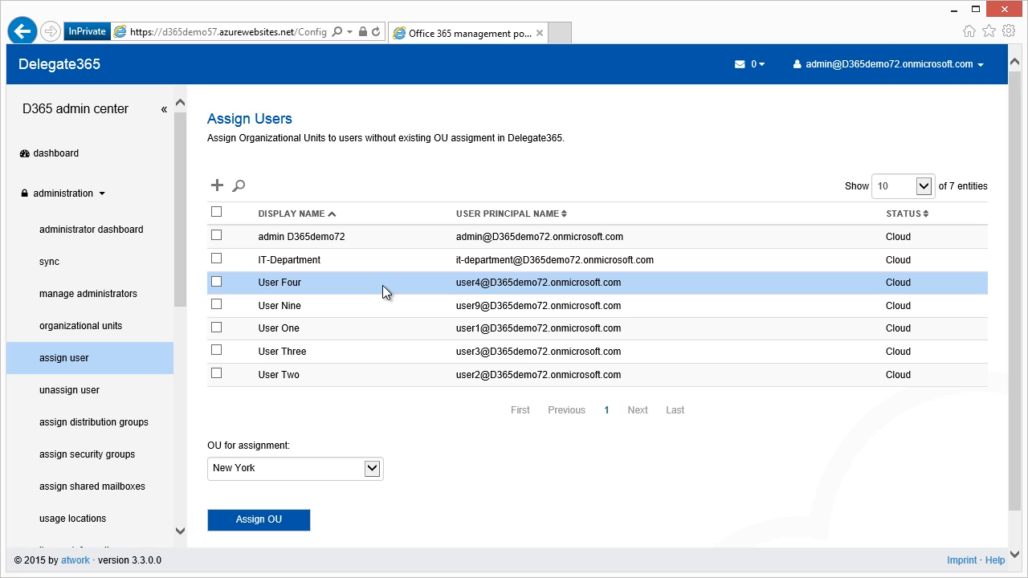
Assign the New York Office distribution group to the New York organizational unit.
{"action": "left_click", "coordinate": [147, 159]}
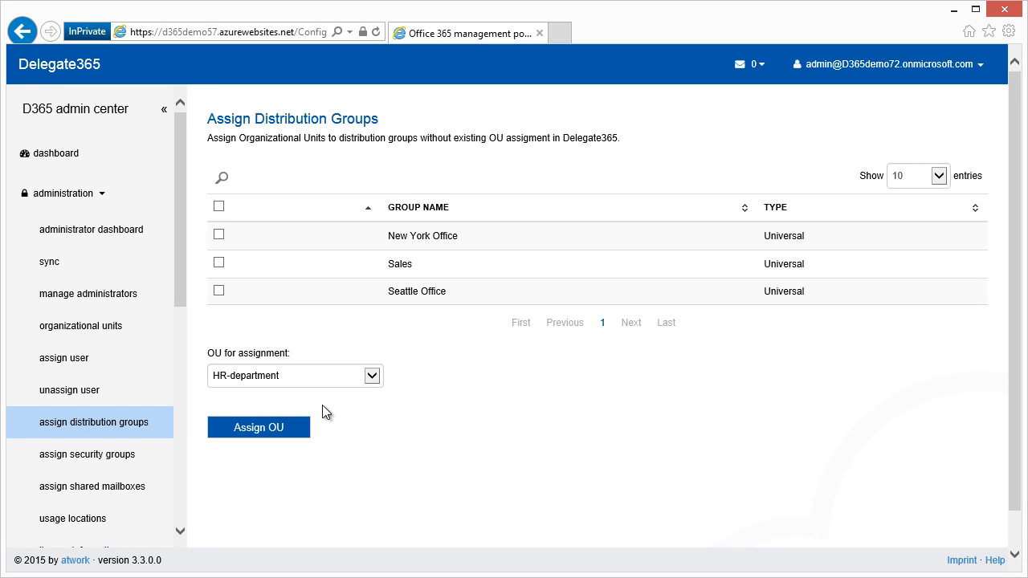
{"action": "left_click", "coordinate": [219, 235]}
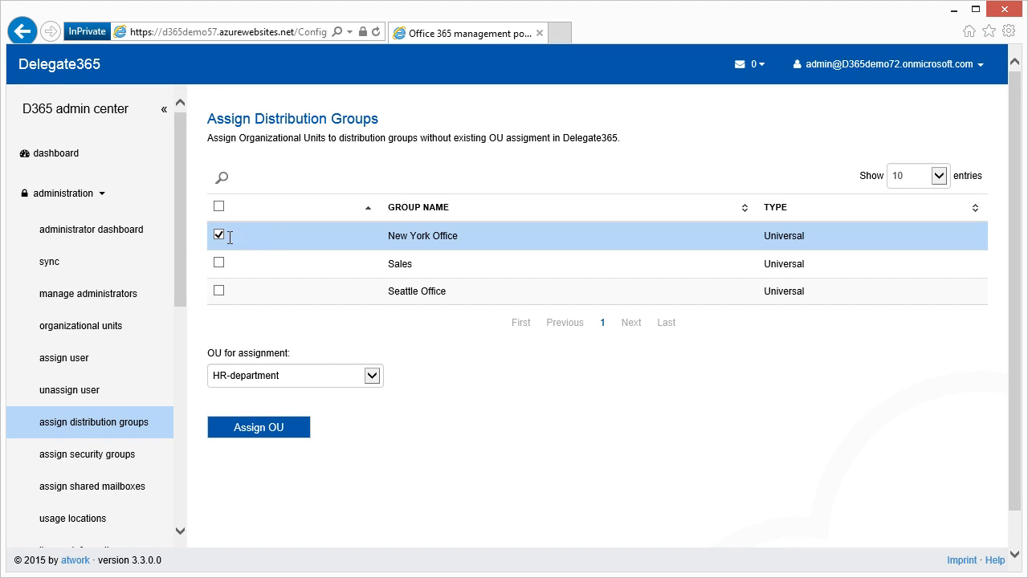
{"action": "left_click", "coordinate": [371, 376]}
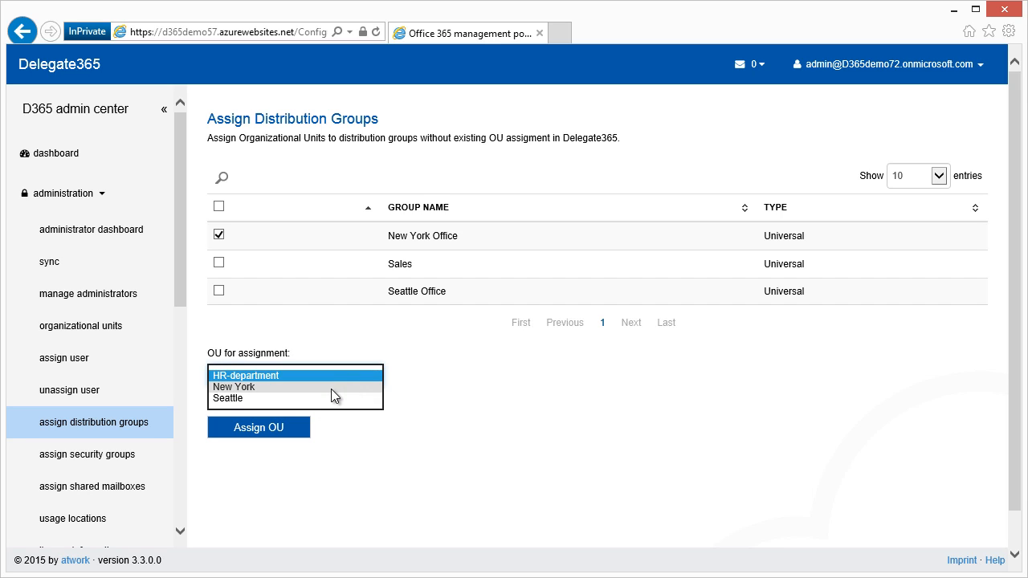
{"action": "left_click", "coordinate": [331, 389]}
{"action": "left_click", "coordinate": [297, 430]}
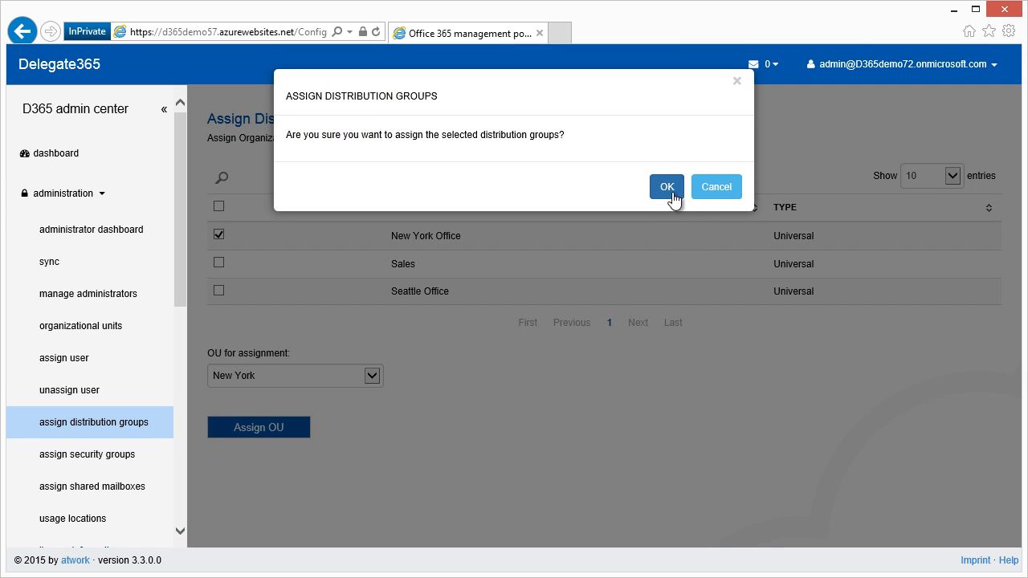
{"action": "left_click", "coordinate": [670, 192]}
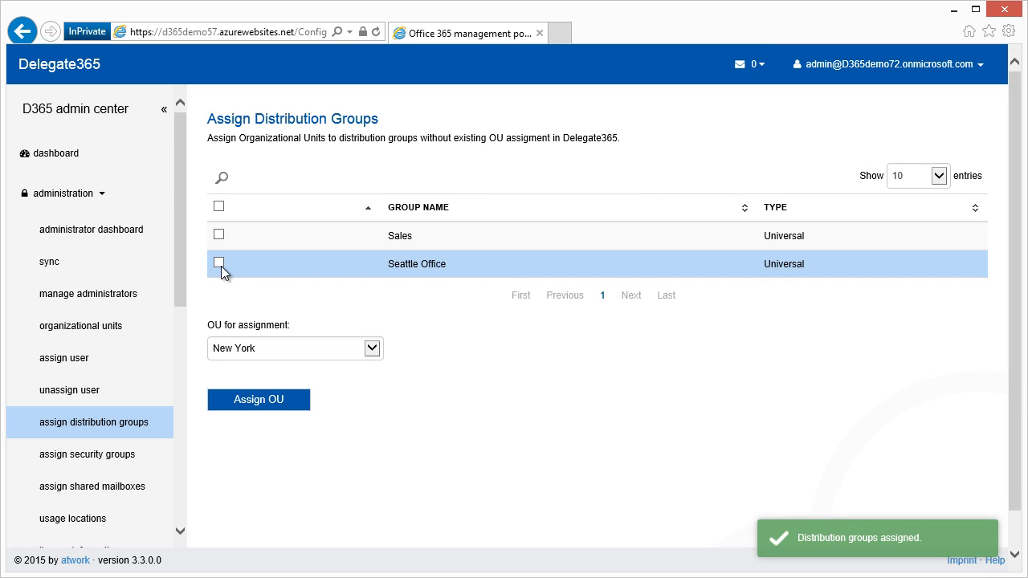
Assign the Seattle Office distribution group to the Seattle organizational unit, and open the list of managed distribution groups.
{"action": "left_click", "coordinate": [219, 262]}
{"action": "left_click", "coordinate": [372, 348]}
{"action": "left_click", "coordinate": [333, 361]}
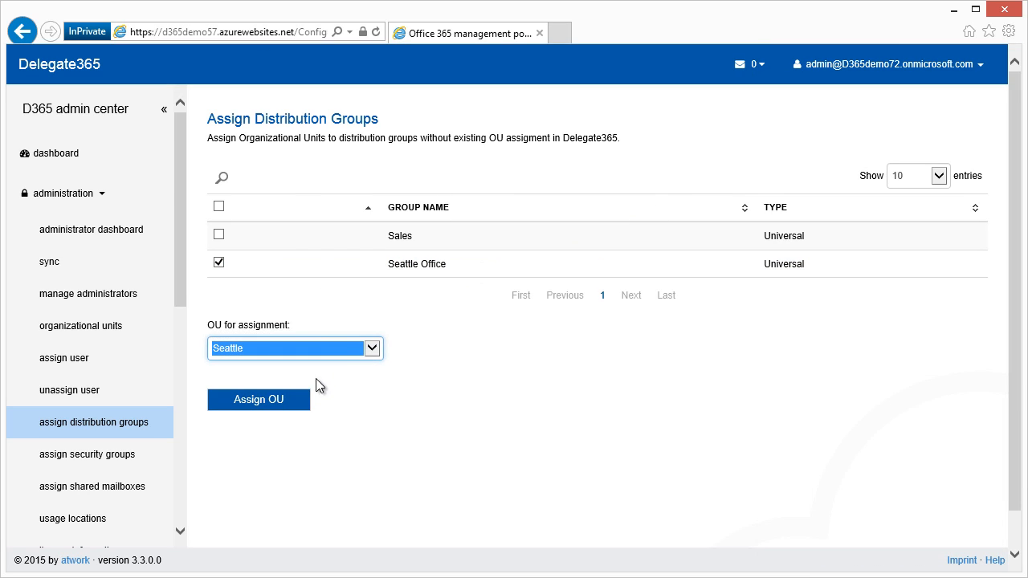
{"action": "left_click", "coordinate": [291, 397]}
{"action": "left_click", "coordinate": [665, 190]}
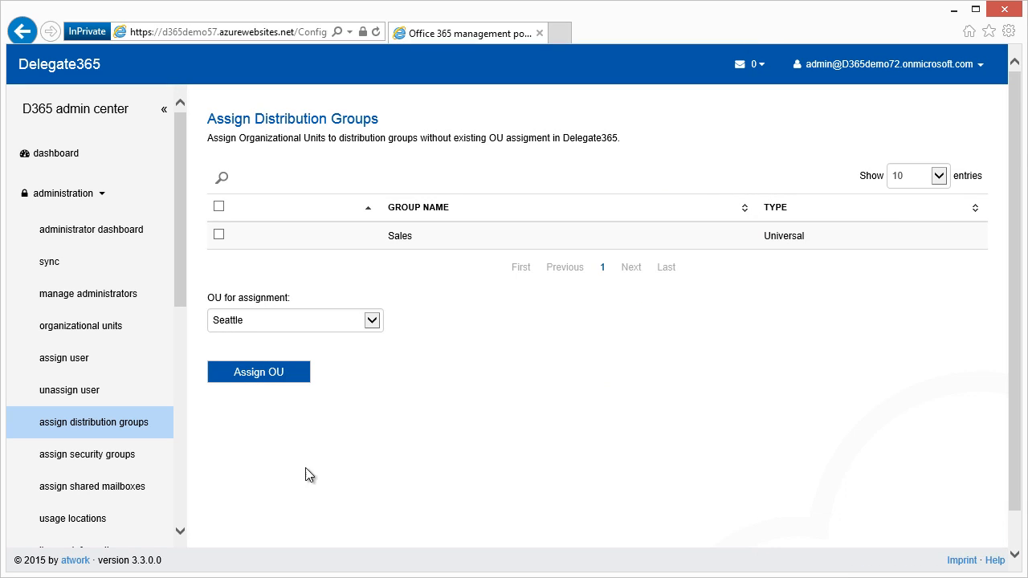
{"action": "left_click", "coordinate": [158, 200]}
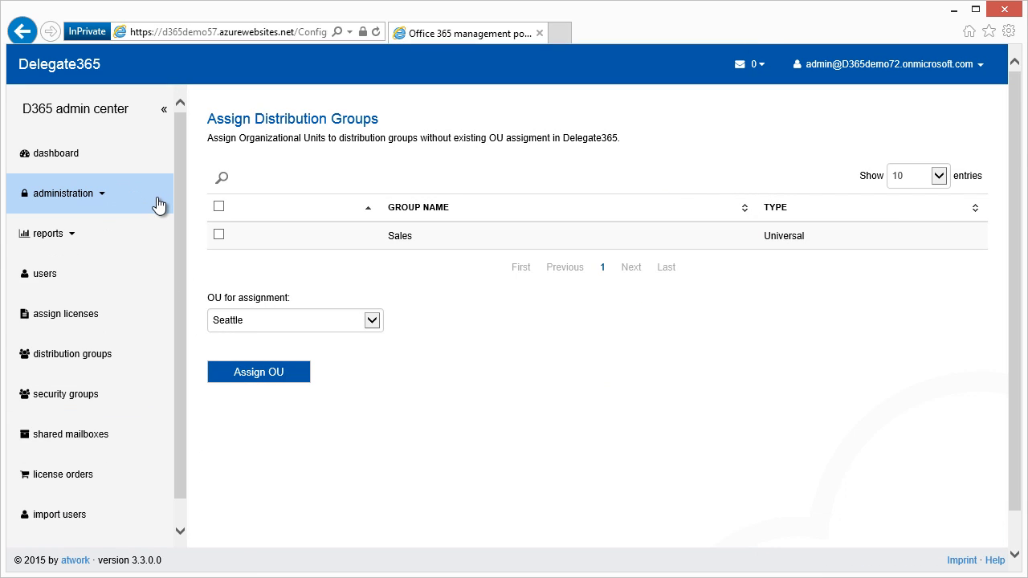
{"action": "left_click", "coordinate": [146, 359]}
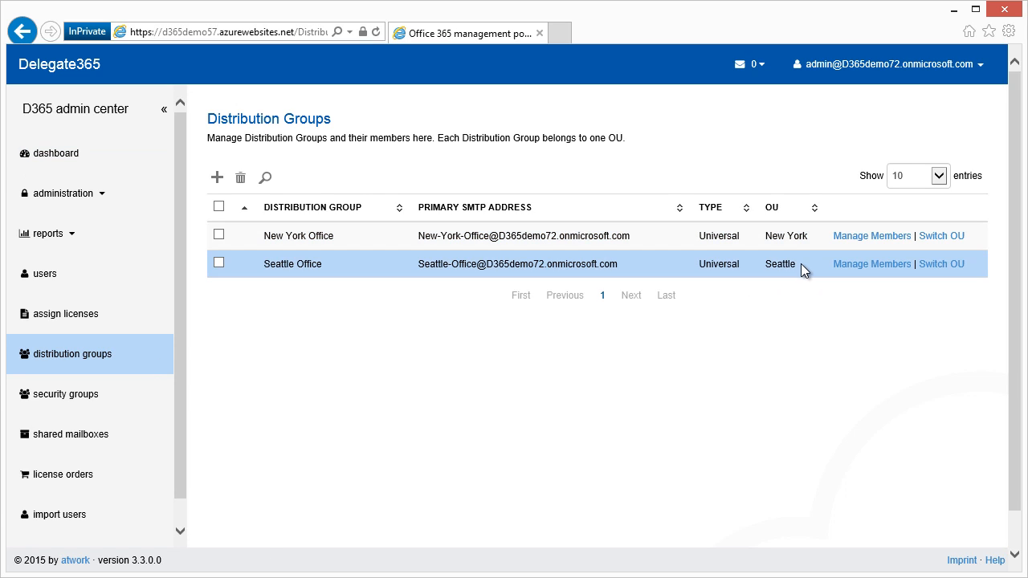
Assign the New York security group to the New York organizational unit.
{"action": "left_click", "coordinate": [106, 196]}
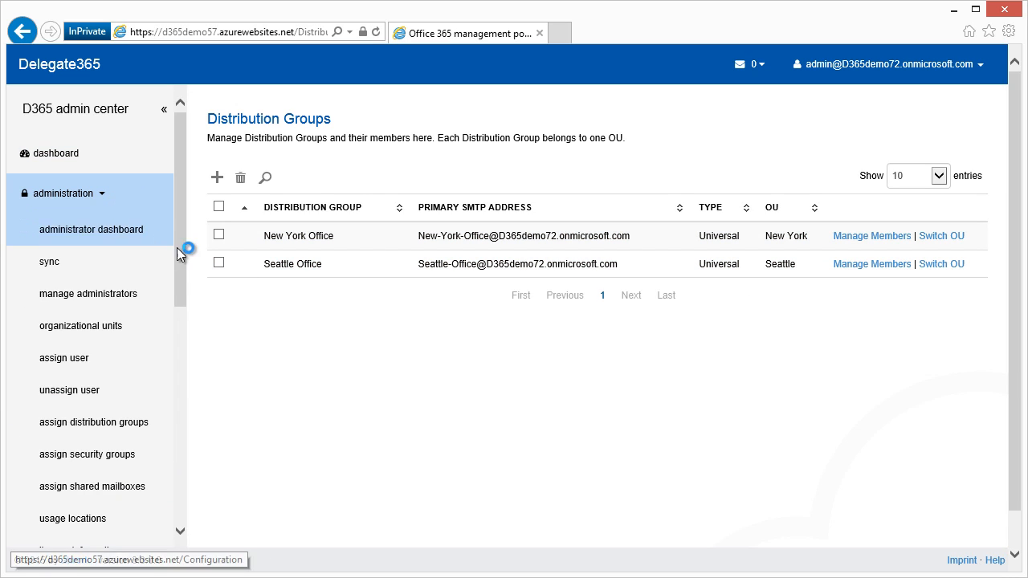
{"action": "left_click", "coordinate": [154, 457]}
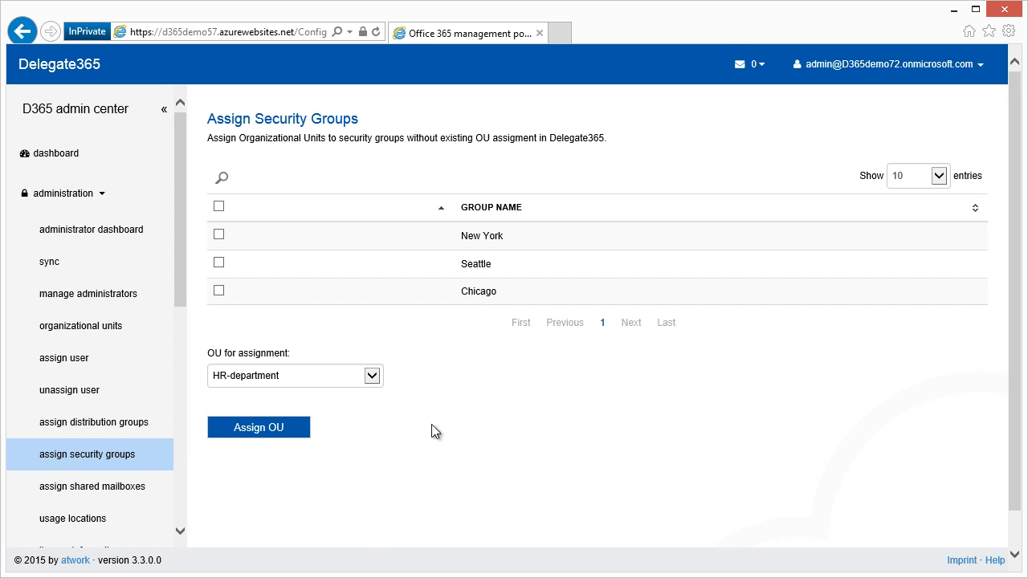
{"action": "left_click", "coordinate": [217, 235]}
{"action": "left_click", "coordinate": [356, 384]}
{"action": "left_click", "coordinate": [329, 391]}
{"action": "left_click", "coordinate": [298, 430]}
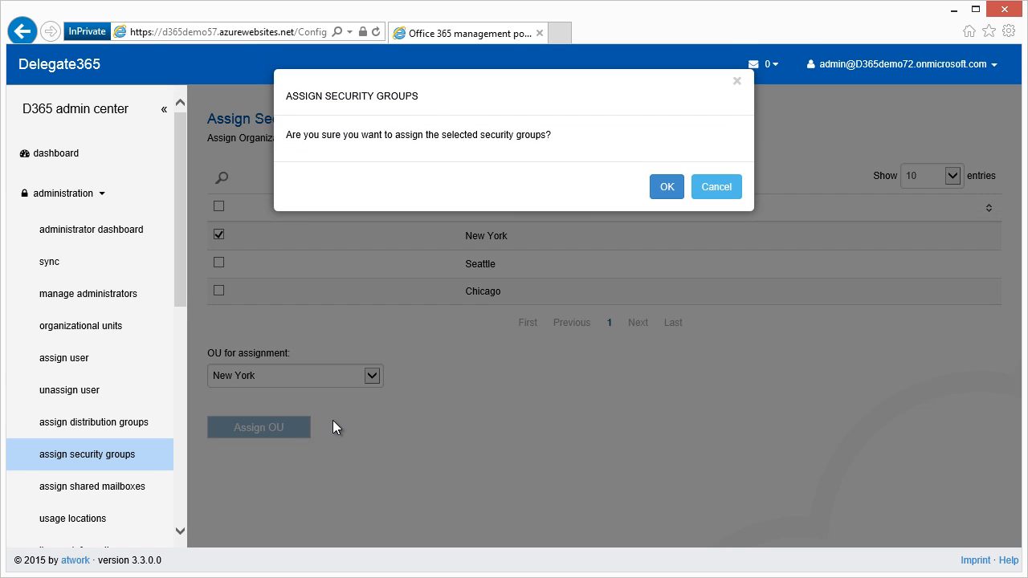
{"action": "left_click", "coordinate": [661, 191]}
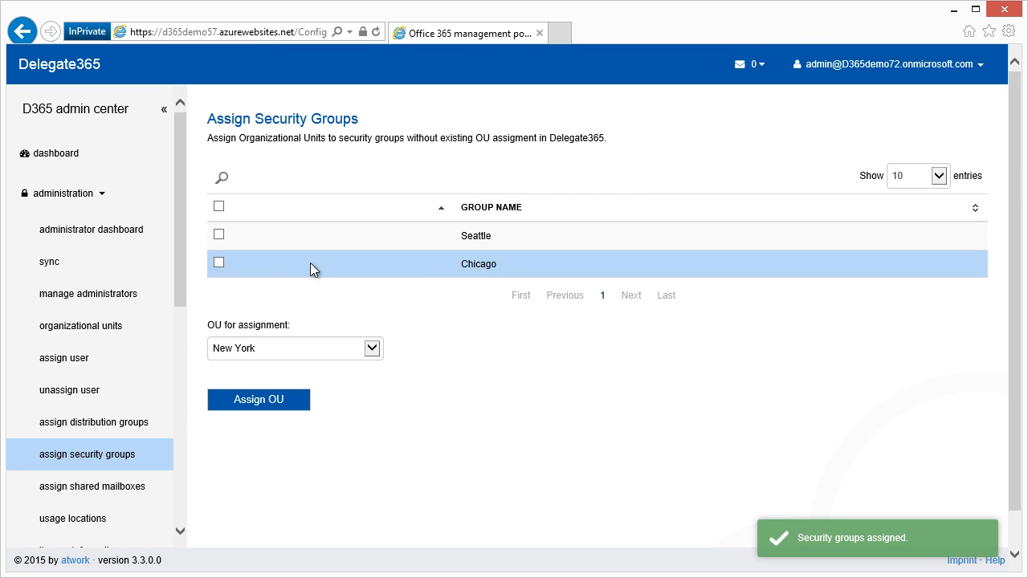
Assign the Seattle security group to the Seattle organizational unit.
{"action": "left_click", "coordinate": [219, 234]}
{"action": "left_click", "coordinate": [358, 351]}
{"action": "left_click", "coordinate": [347, 360]}
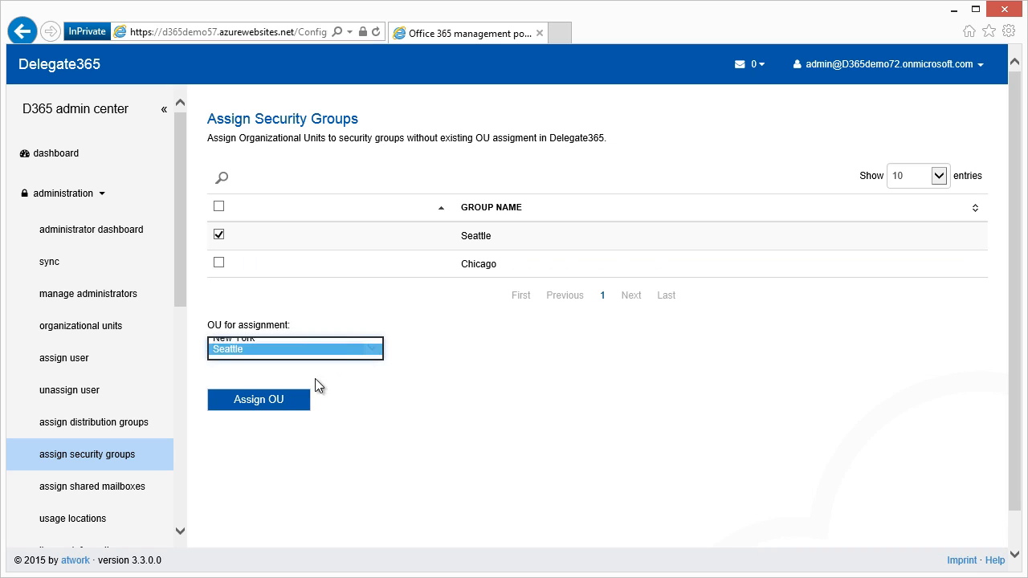
{"action": "left_click", "coordinate": [298, 401]}
{"action": "left_click", "coordinate": [658, 197]}
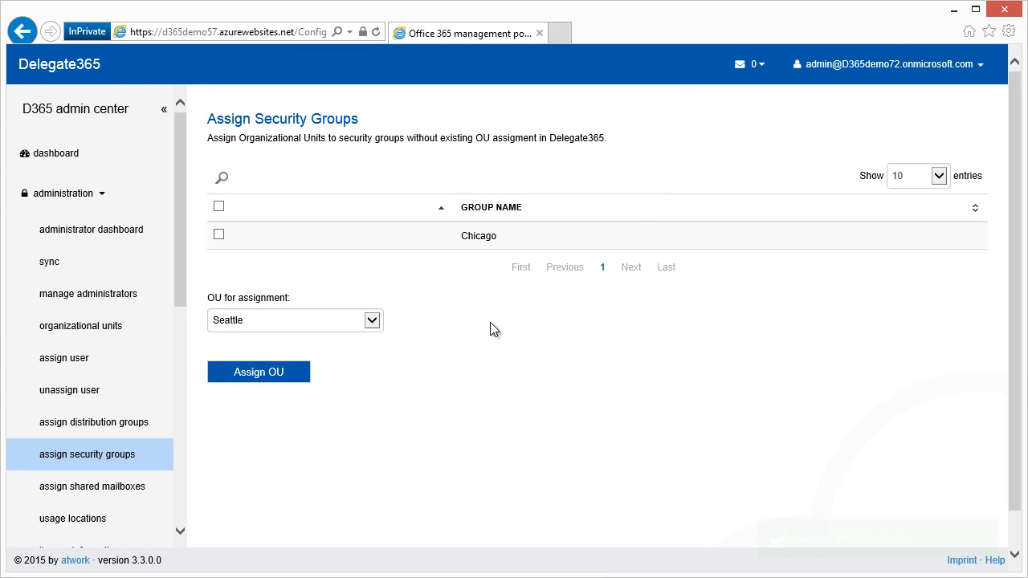
{"action": "left_click", "coordinate": [138, 203]}
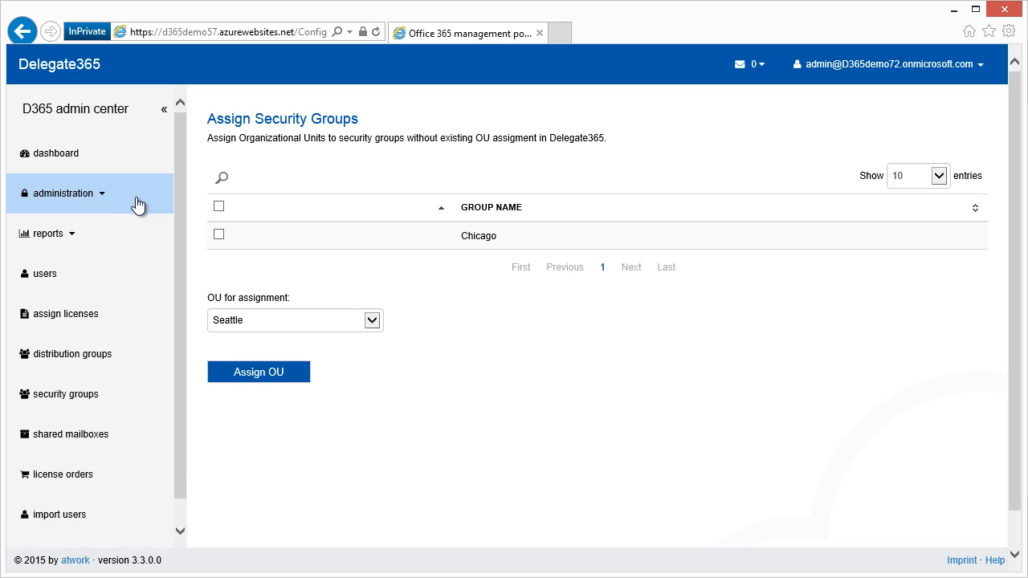
In the managed security groups, view the organizational units available for switching the New York group, and leave without saving.
{"action": "left_click", "coordinate": [132, 399]}
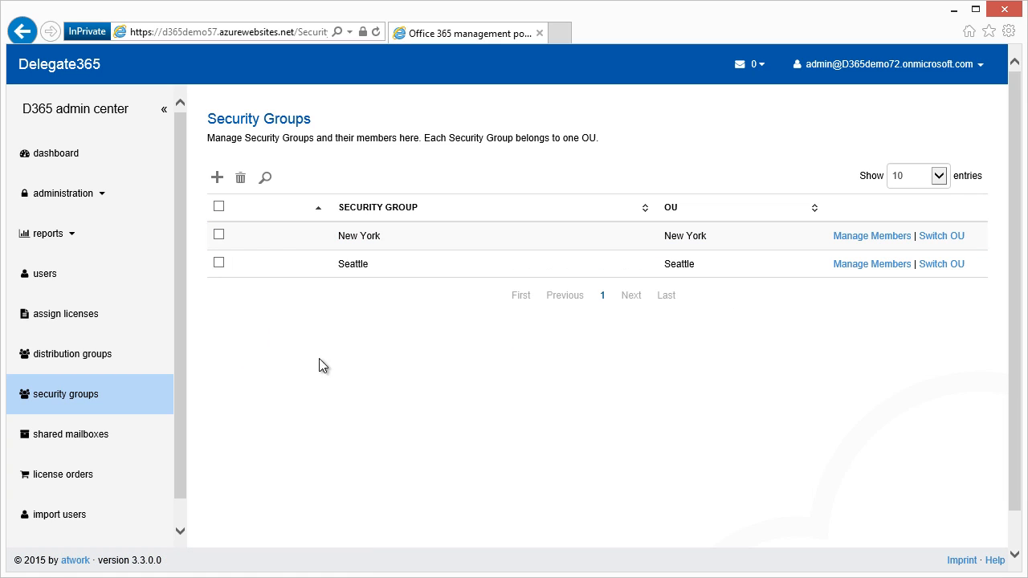
{"action": "left_click", "coordinate": [957, 241]}
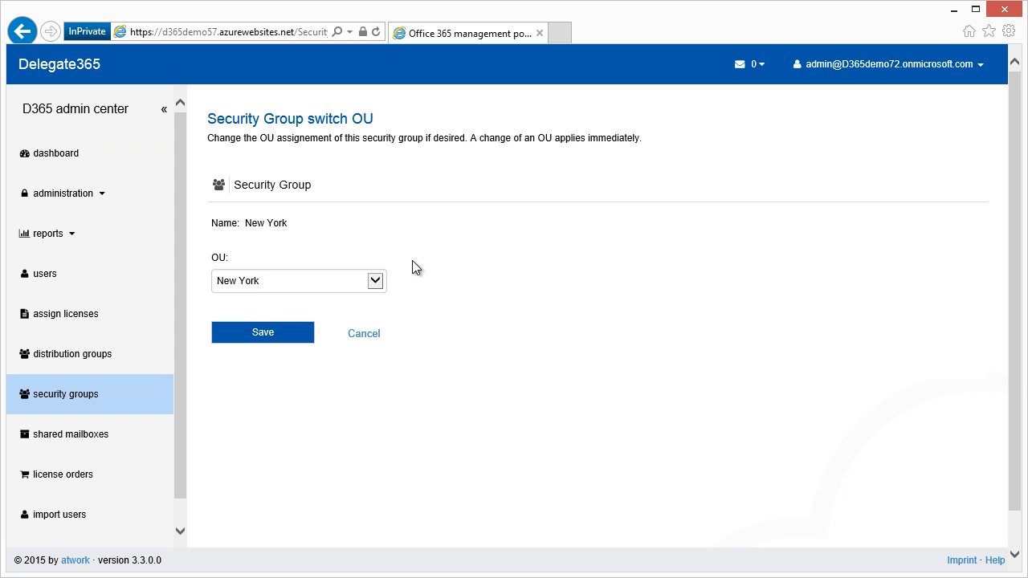
{"action": "left_click", "coordinate": [374, 283]}
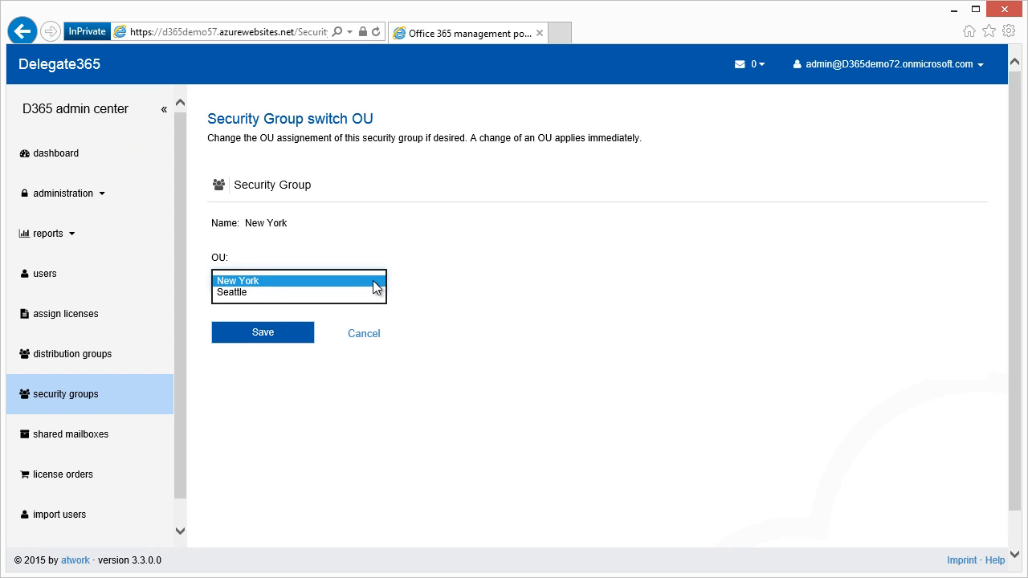
{"action": "left_click", "coordinate": [394, 322]}
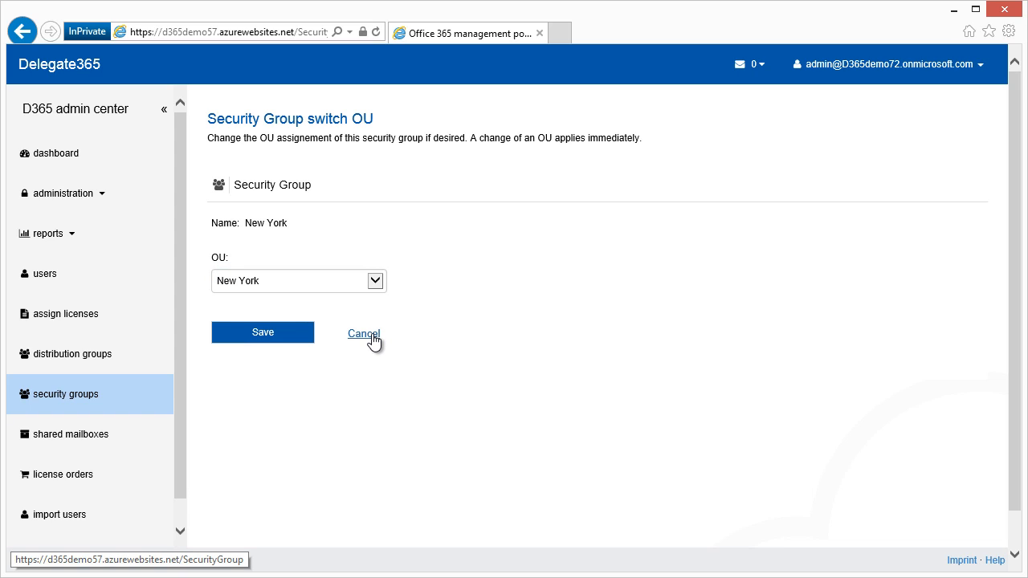
{"action": "left_click", "coordinate": [372, 334]}
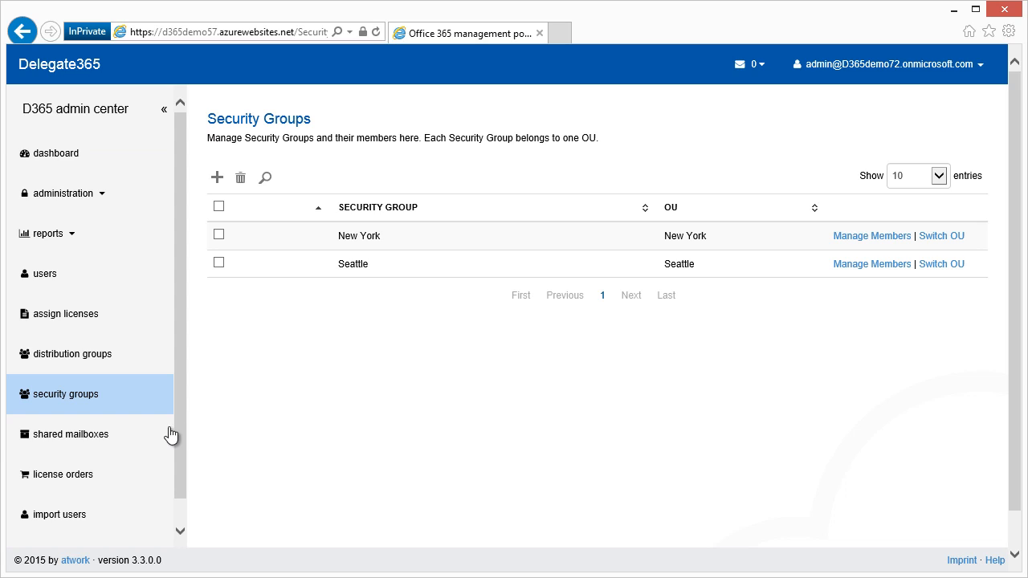
View the managed shared mailboxes, and assign the IT-Department shared mailbox to the New York organizational unit.
{"action": "left_click", "coordinate": [155, 437]}
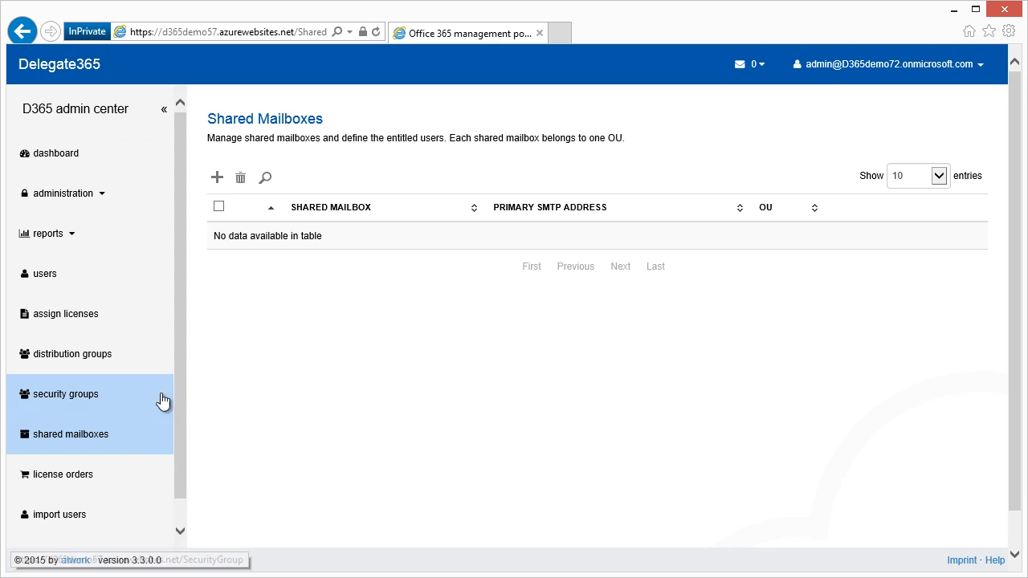
{"action": "left_click", "coordinate": [158, 203]}
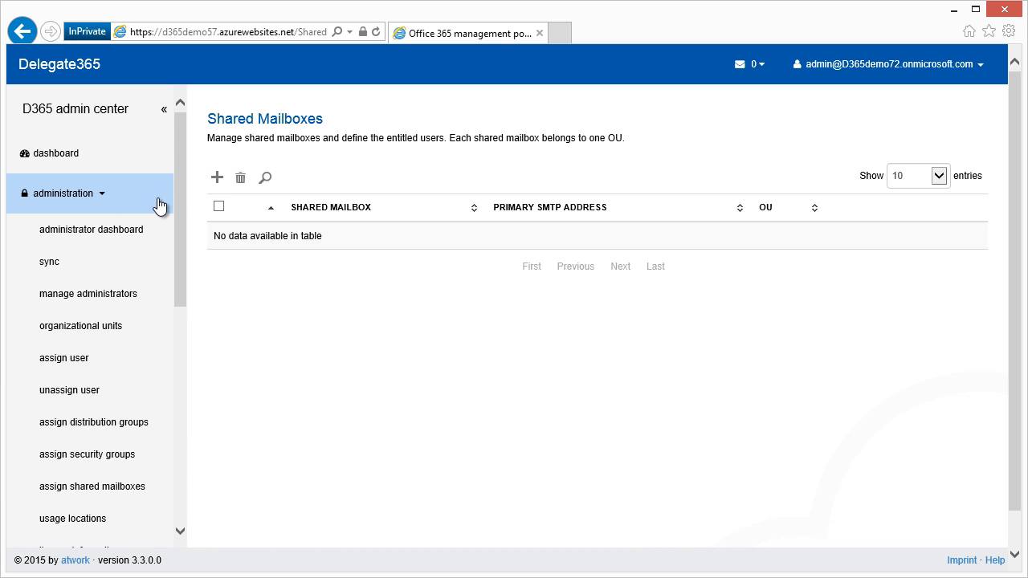
{"action": "left_click", "coordinate": [137, 488]}
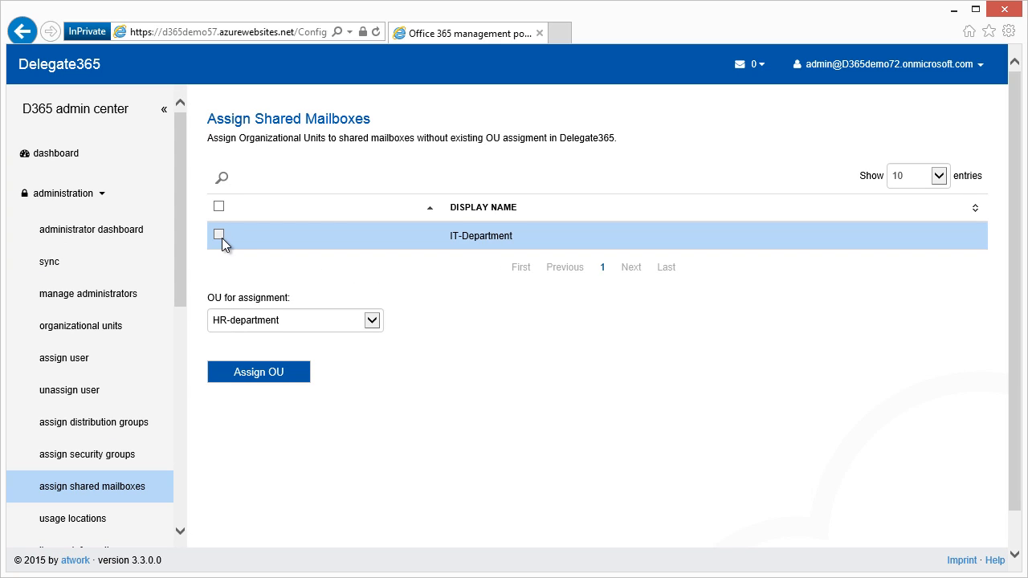
{"action": "left_click", "coordinate": [219, 234]}
{"action": "left_click", "coordinate": [372, 321]}
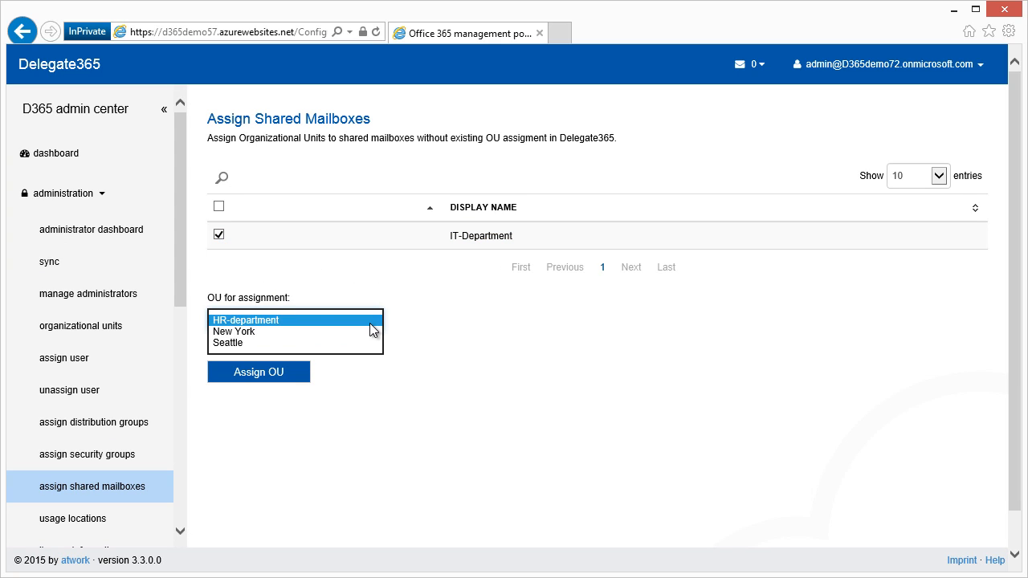
{"action": "left_click", "coordinate": [310, 331]}
{"action": "left_click", "coordinate": [294, 376]}
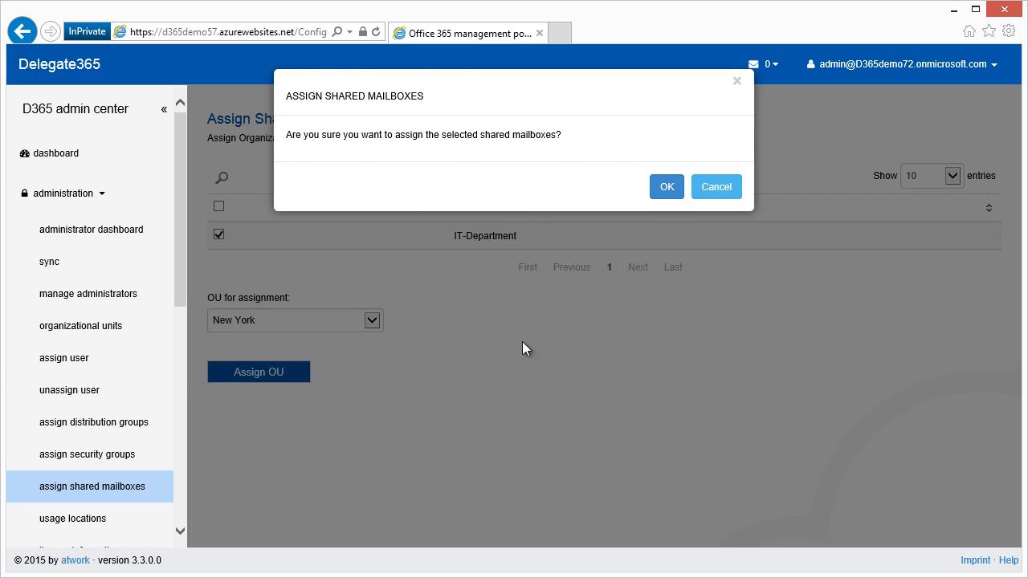
{"action": "left_click", "coordinate": [665, 189]}
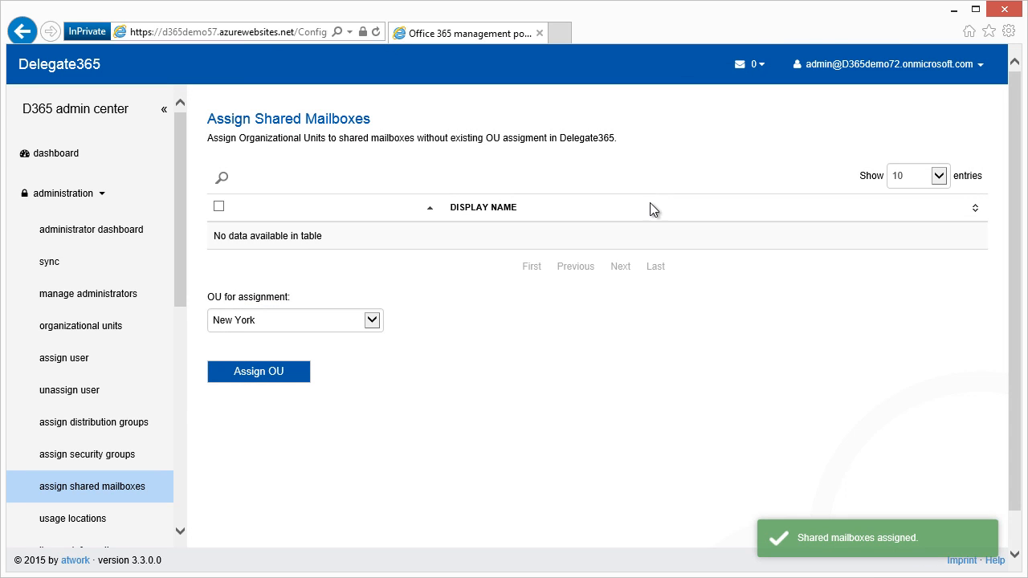
Check the IT-Department mailbox in the list of managed shared mailboxes, and return to the personal administration dashboard.
{"action": "left_click", "coordinate": [138, 201]}
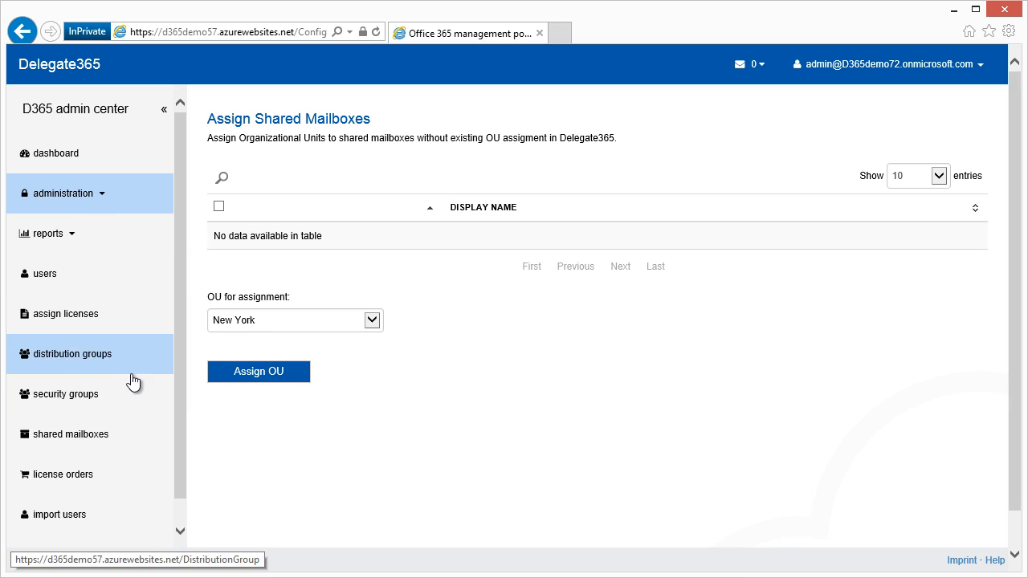
{"action": "left_click", "coordinate": [133, 436]}
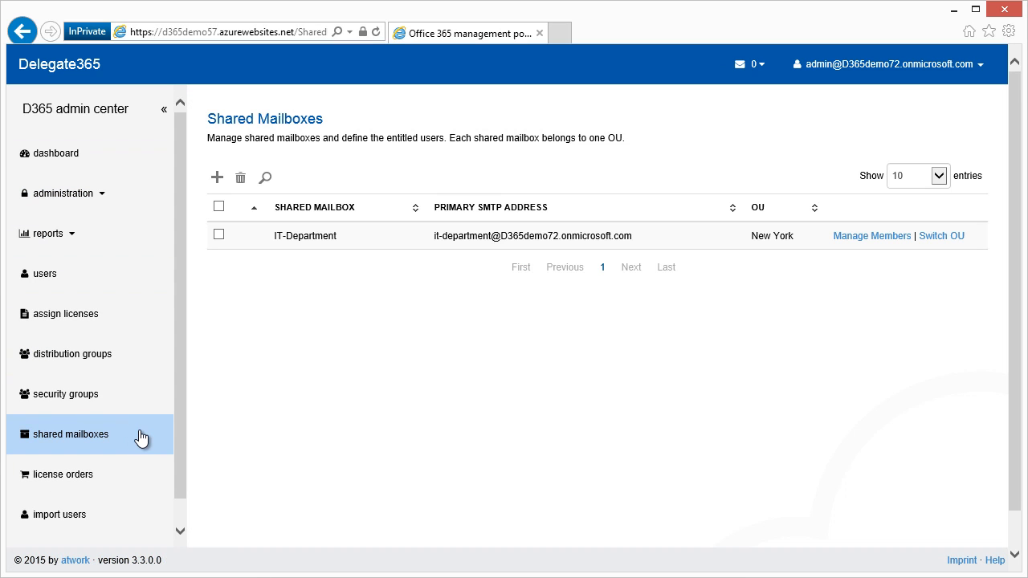
{"action": "left_click", "coordinate": [131, 155]}
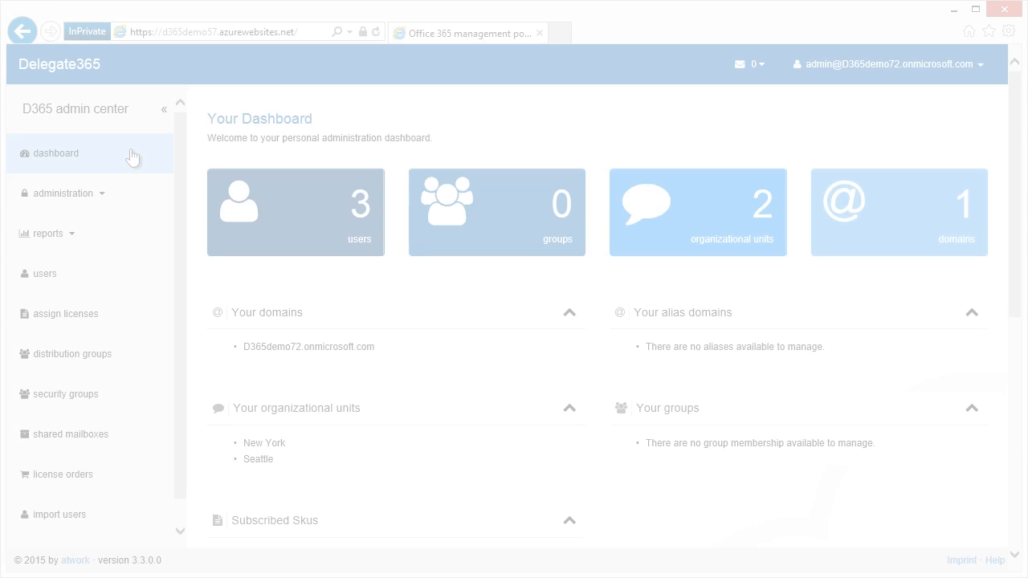